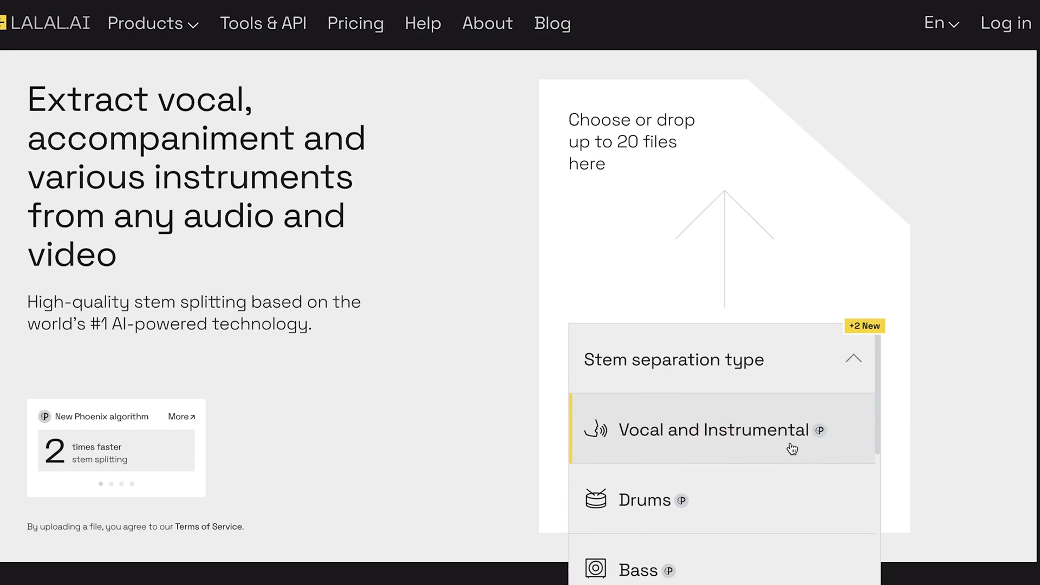
- Choose Vocal and Instrumental as the LALAL.AI stem separation type
{"action": "scroll", "coordinate": [747, 464], "scroll_direction": "down", "scroll_amount": 4}
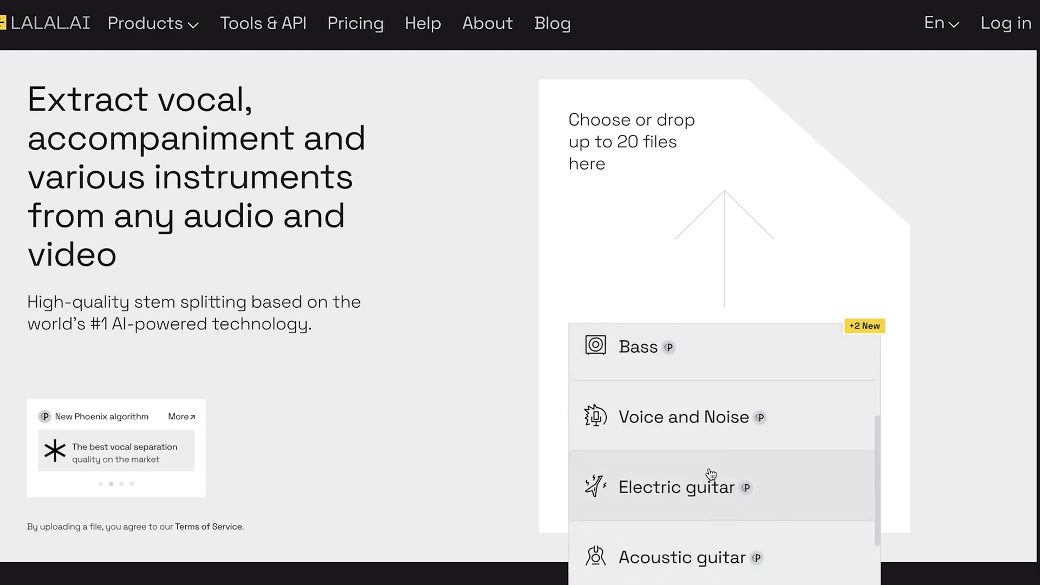
{"action": "scroll", "coordinate": [710, 476], "scroll_direction": "down", "scroll_amount": 4}
{"action": "scroll", "coordinate": [724, 480], "scroll_direction": "up", "scroll_amount": 8}
{"action": "left_click", "coordinate": [730, 453]}
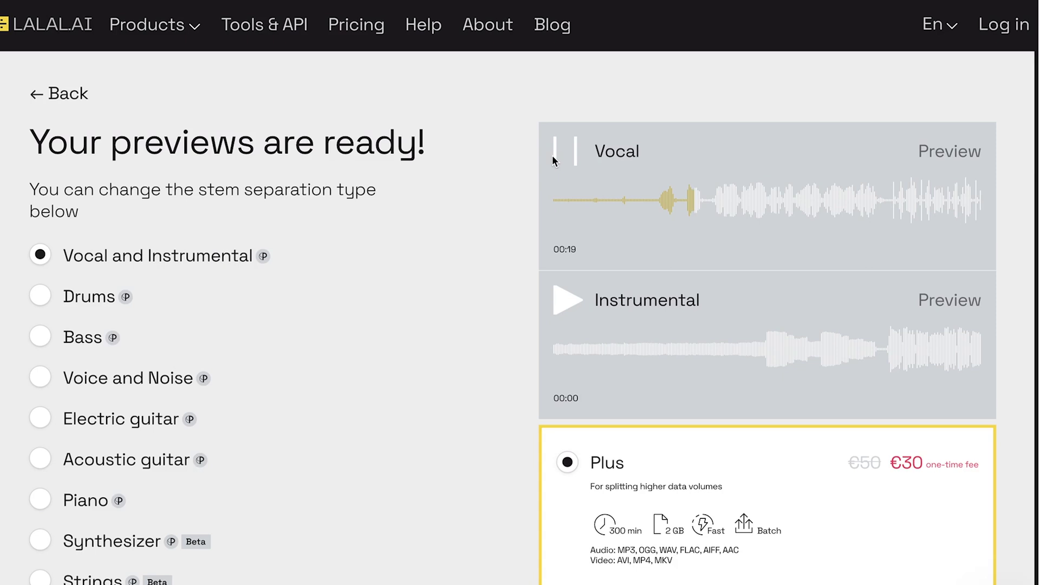
- Jump the Vocal preview playback to the end of its waveform
{"action": "left_click", "coordinate": [715, 214]}
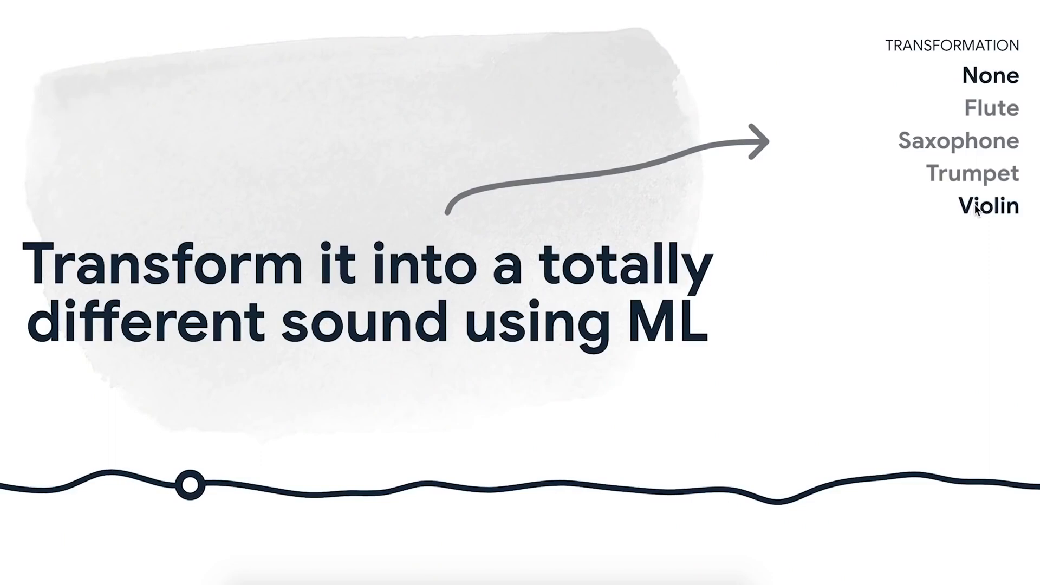
- Hear the Tone Transfer sample transformed into Violin
{"action": "left_click", "coordinate": [975, 209]}
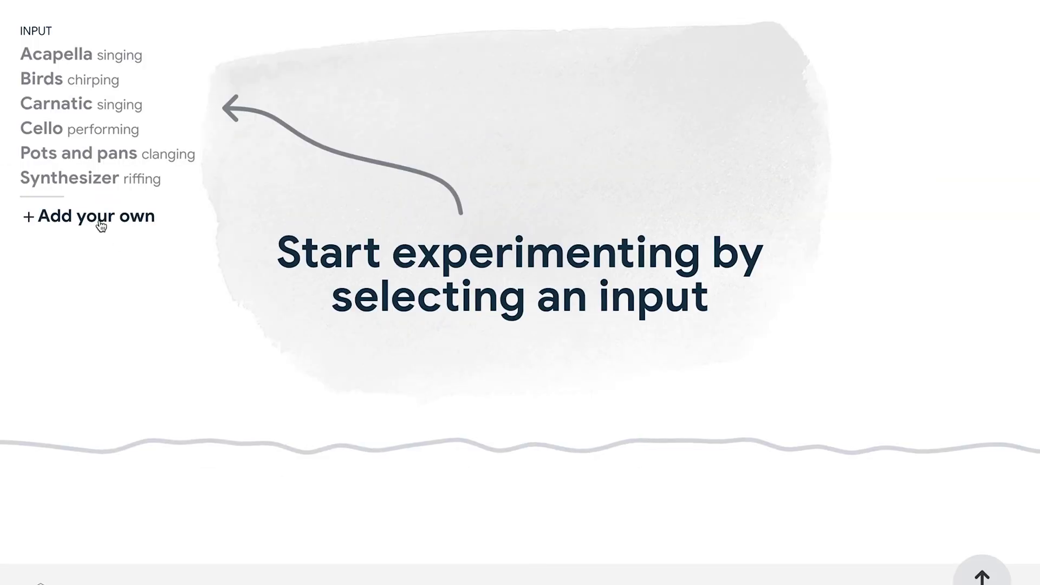
- Go to the Add your own screen to record or upload a clip
{"action": "left_click", "coordinate": [101, 223]}
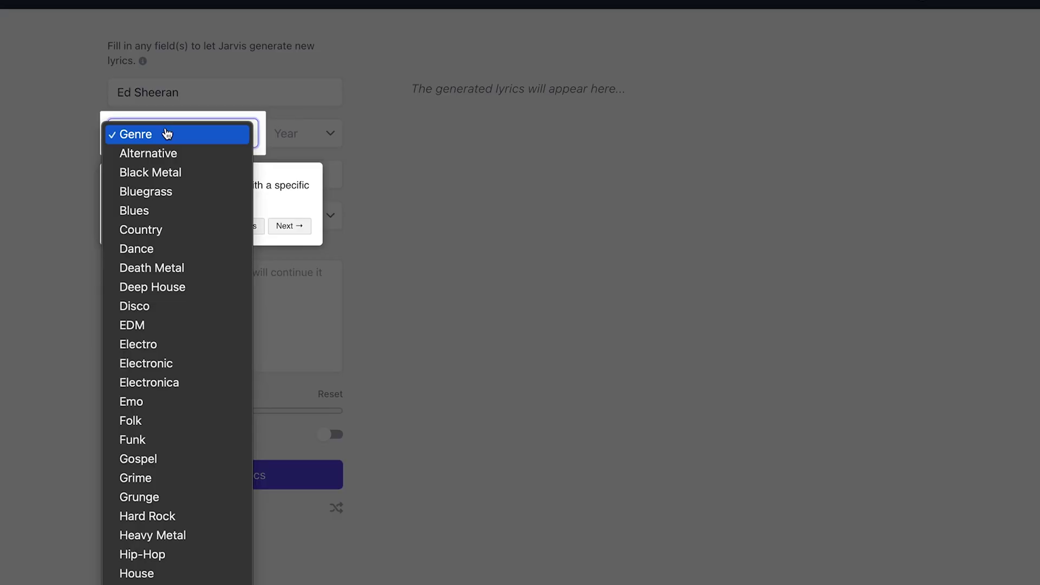
- Set genre Pop, year 2022, title 'My Love', part Chorus, opening line 'You're my love'
{"action": "scroll", "coordinate": [167, 134], "scroll_direction": "down", "scroll_amount": 5}
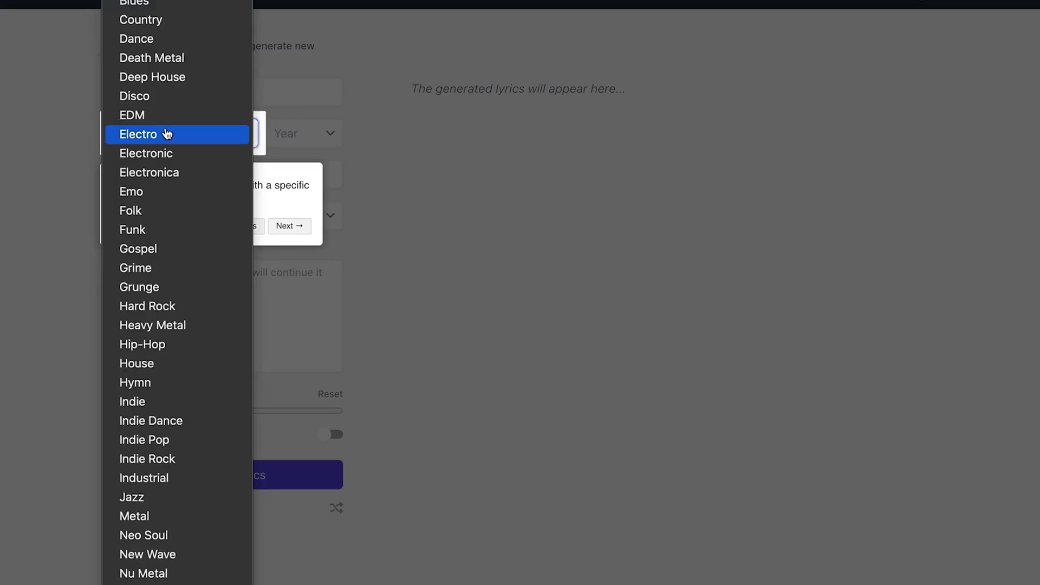
{"action": "scroll", "coordinate": [131, 499], "scroll_direction": "down", "scroll_amount": 3}
{"action": "left_click", "coordinate": [132, 480]}
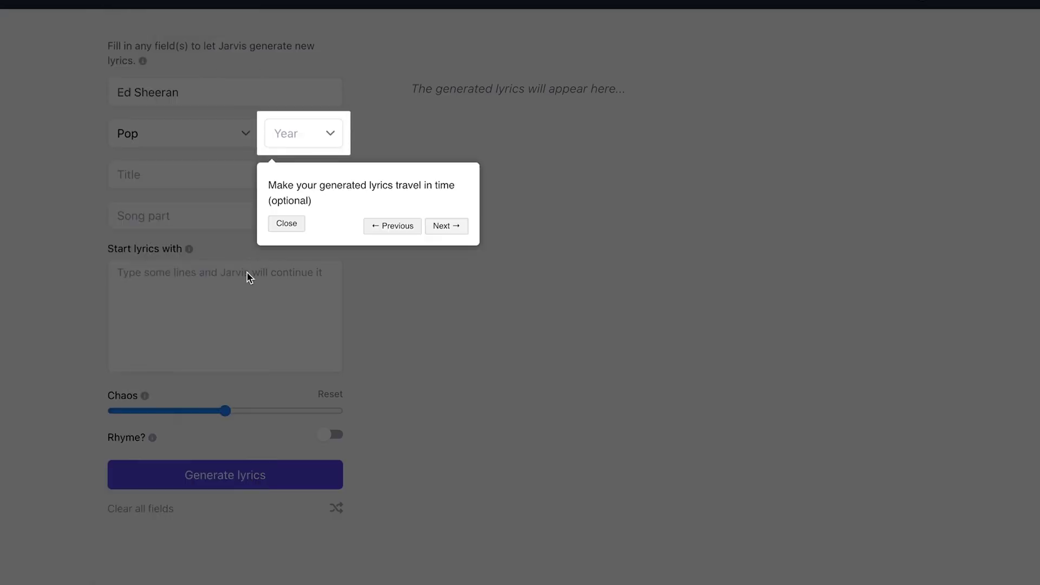
{"action": "left_click", "coordinate": [323, 135]}
{"action": "left_click", "coordinate": [314, 154]}
{"action": "left_click", "coordinate": [180, 180]}
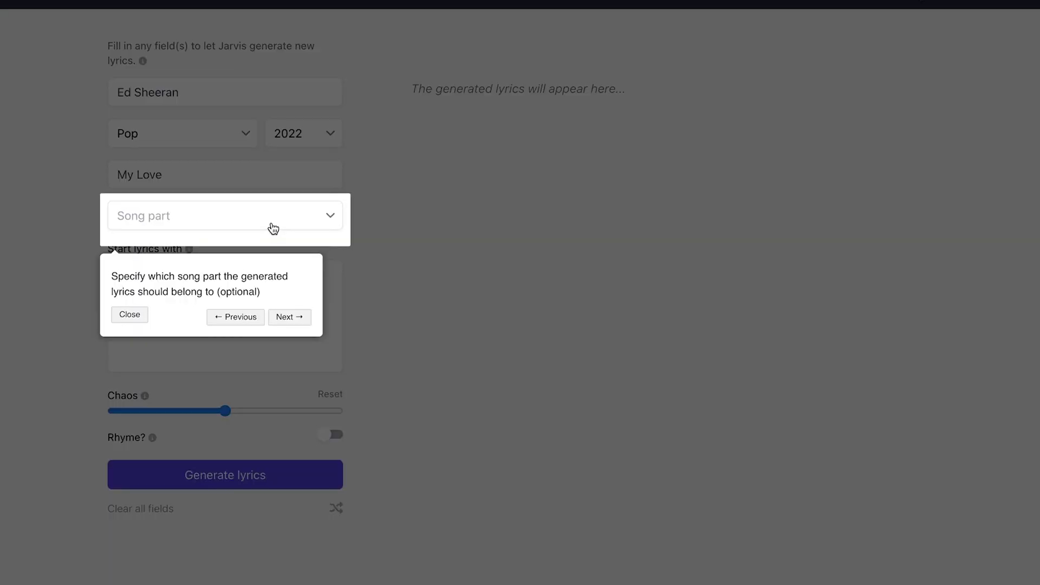
{"action": "left_click", "coordinate": [269, 225]}
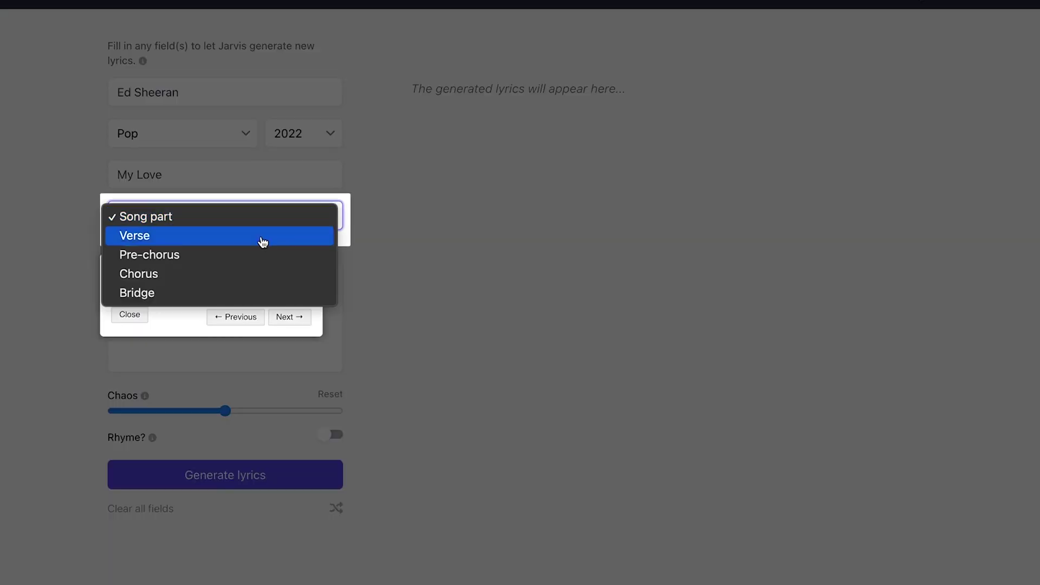
{"action": "left_click", "coordinate": [174, 274]}
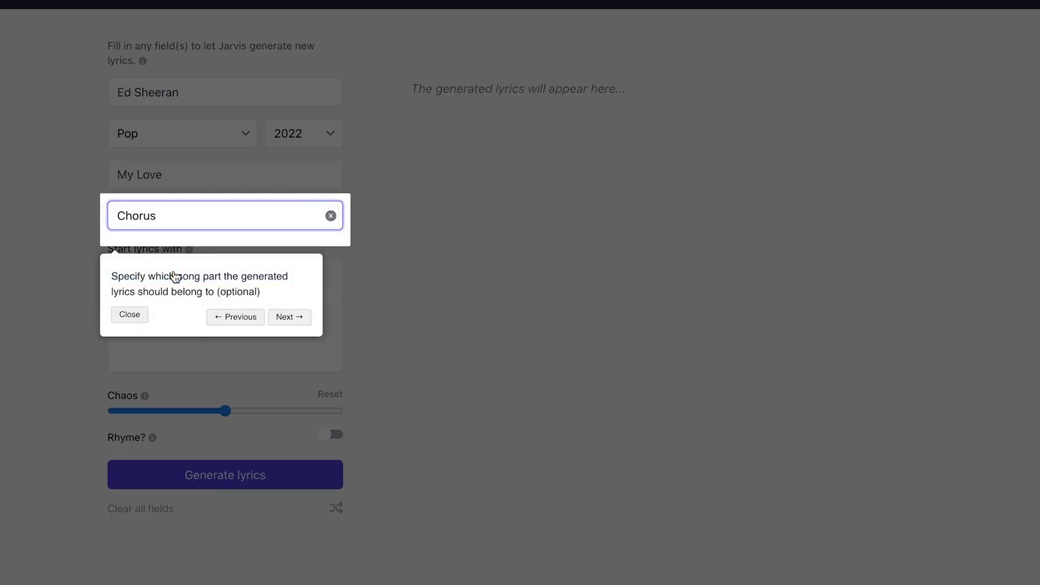
{"action": "left_click", "coordinate": [289, 319]}
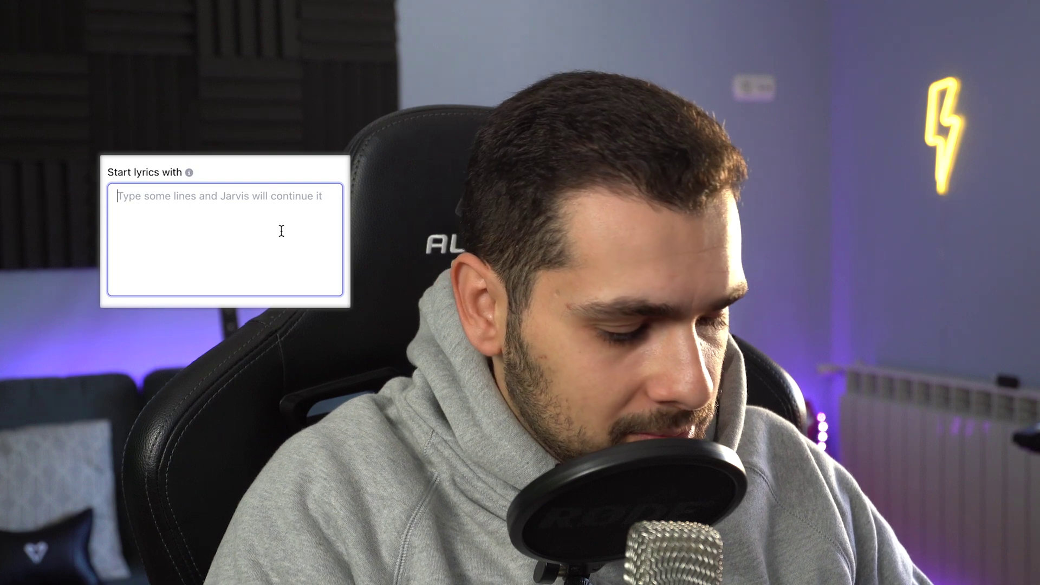
{"action": "type", "text": "You're m"}
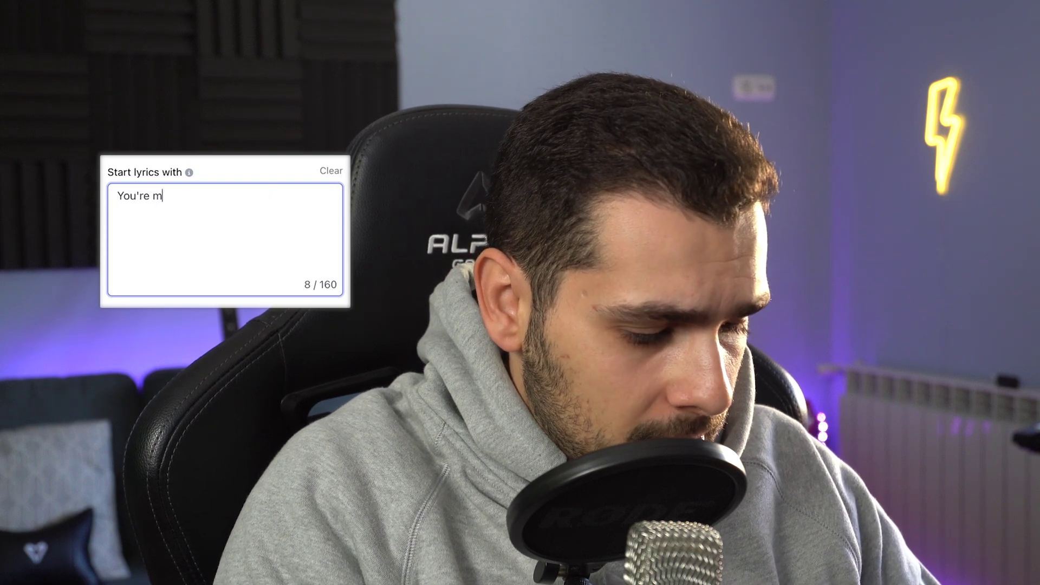
{"action": "type", "text": "y love"}
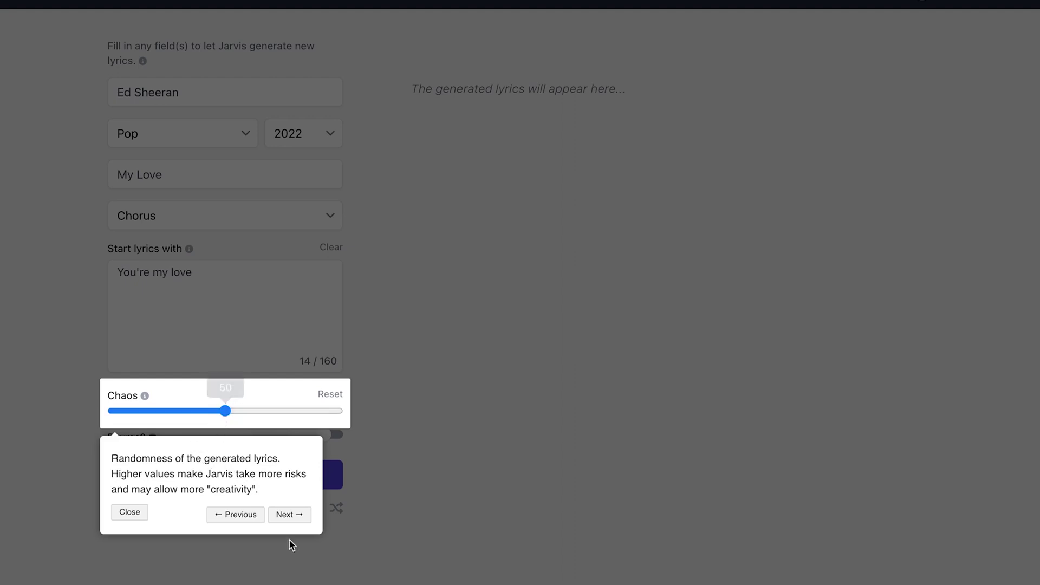
- Advance the guide and generate the Pop chorus lyrics for 'My Love'
{"action": "left_click", "coordinate": [284, 516]}
{"action": "left_click", "coordinate": [267, 481]}
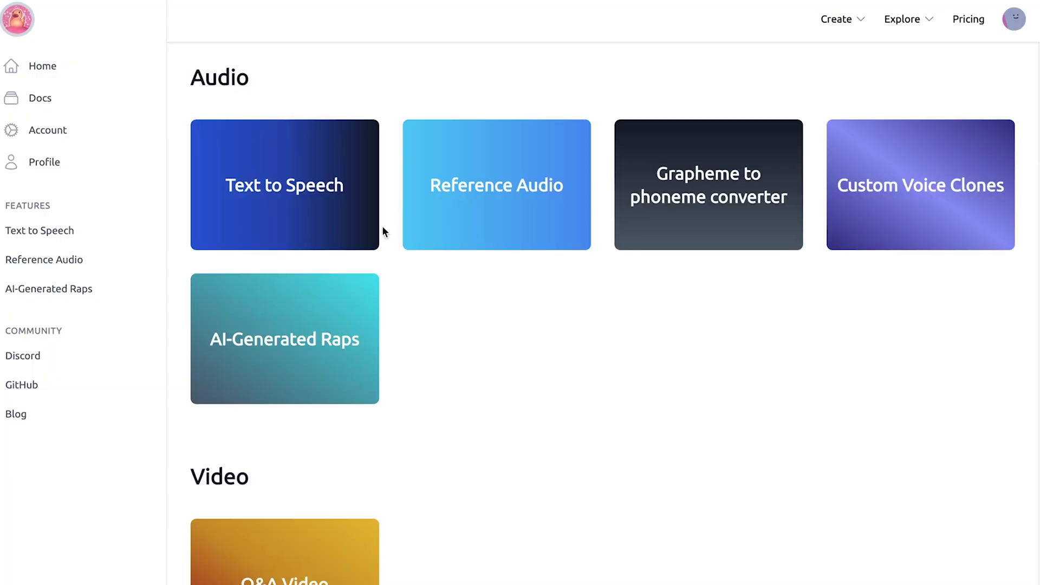
- In Uberduck Text to Speech, choose the Family Guy voice category
{"action": "left_click", "coordinate": [347, 226]}
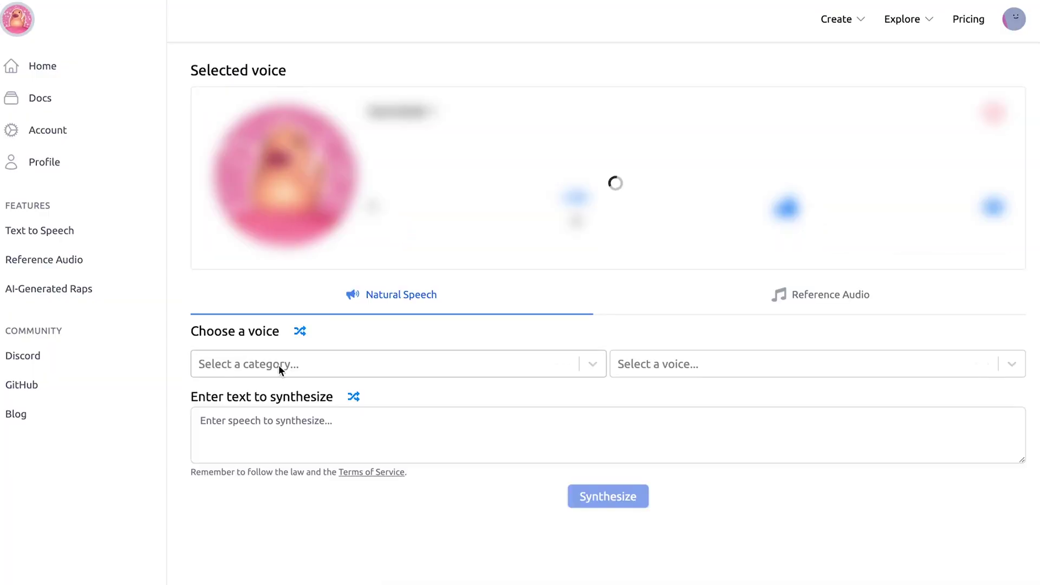
{"action": "left_click", "coordinate": [313, 364]}
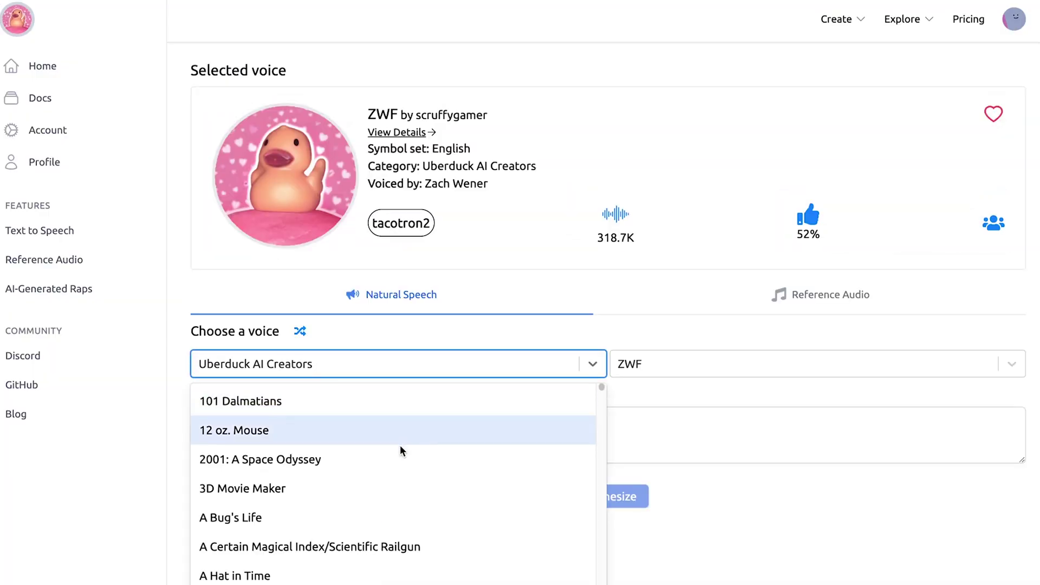
{"action": "scroll", "coordinate": [267, 436], "scroll_direction": "down", "scroll_amount": 20}
{"action": "scroll", "coordinate": [266, 436], "scroll_direction": "down", "scroll_amount": 3}
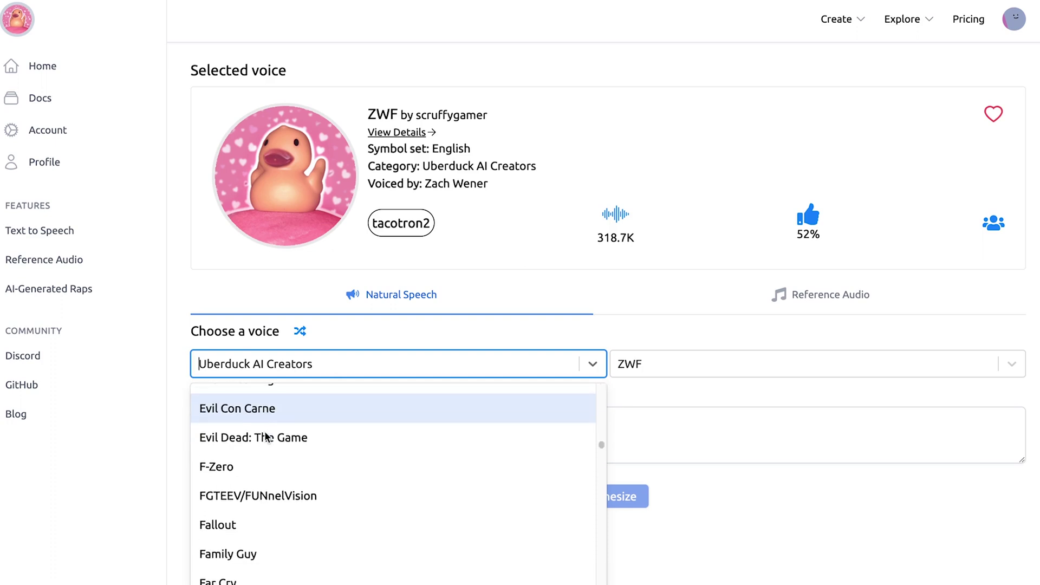
{"action": "left_click", "coordinate": [252, 411]}
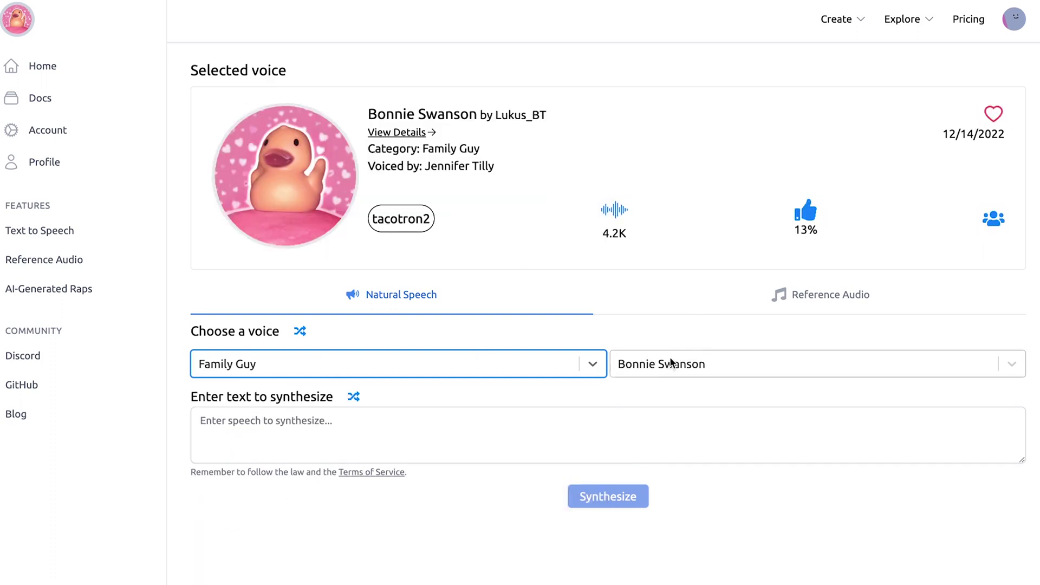
- Pick the Stewie Griffin voice, enter 'hi brian', and synthesize the clip
{"action": "left_click", "coordinate": [658, 365]}
{"action": "scroll", "coordinate": [667, 490], "scroll_direction": "down", "scroll_amount": 2}
{"action": "scroll", "coordinate": [663, 488], "scroll_direction": "down", "scroll_amount": 4}
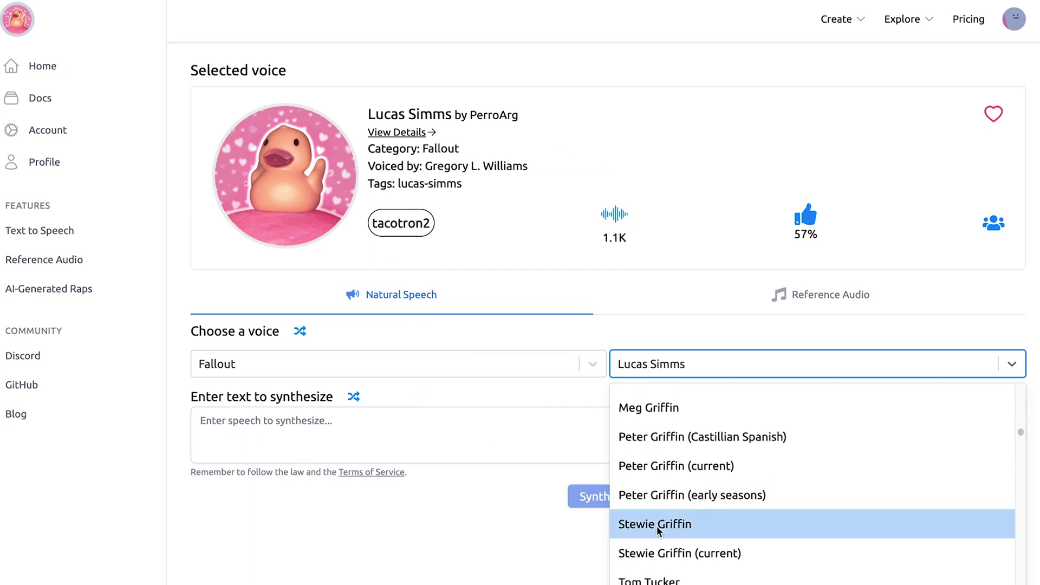
{"action": "left_click", "coordinate": [657, 525]}
{"action": "left_click", "coordinate": [268, 430]}
{"action": "type", "text": "hi"}
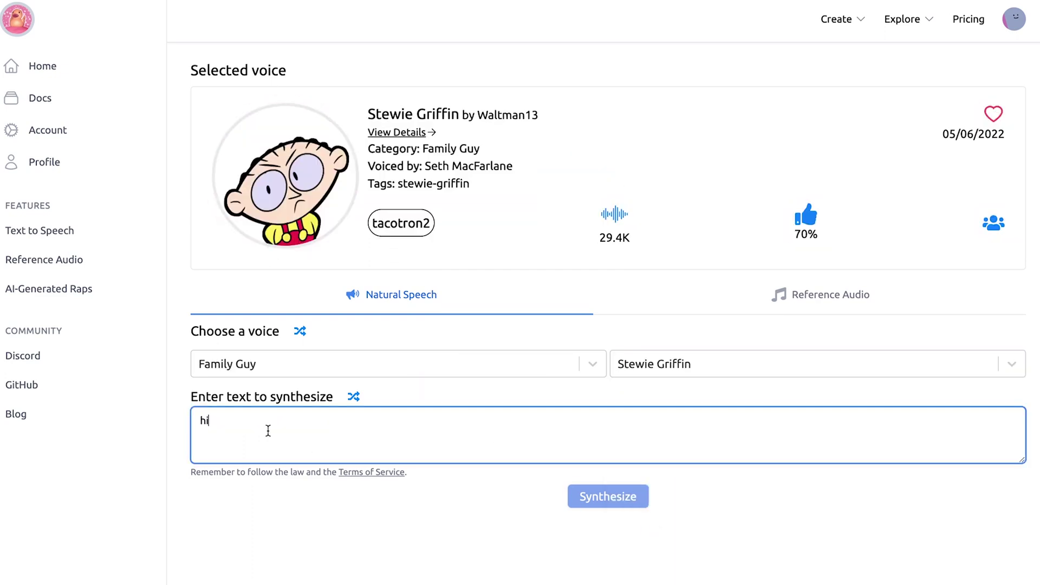
{"action": "type", "text": " br"}
{"action": "left_click", "coordinate": [625, 503]}
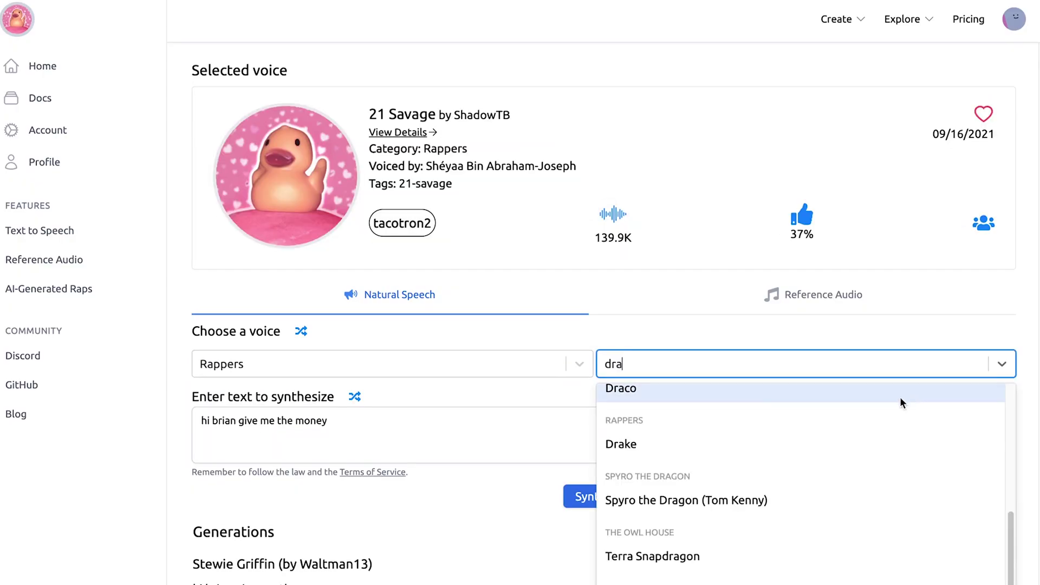
- Synthesize 'startin from the bottom now we here' in Drake's voice and play it
{"action": "left_click", "coordinate": [662, 444]}
{"action": "triple_click", "coordinate": [282, 431]}
{"action": "type", "text": "startin from the bottom n"}
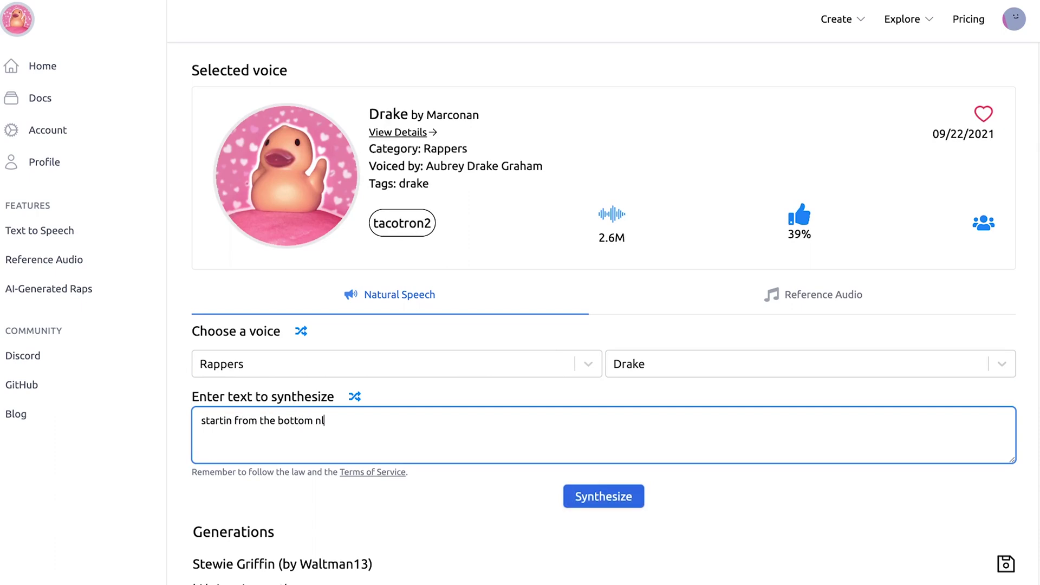
{"action": "type", "text": "ow we here"}
{"action": "left_click", "coordinate": [603, 496]}
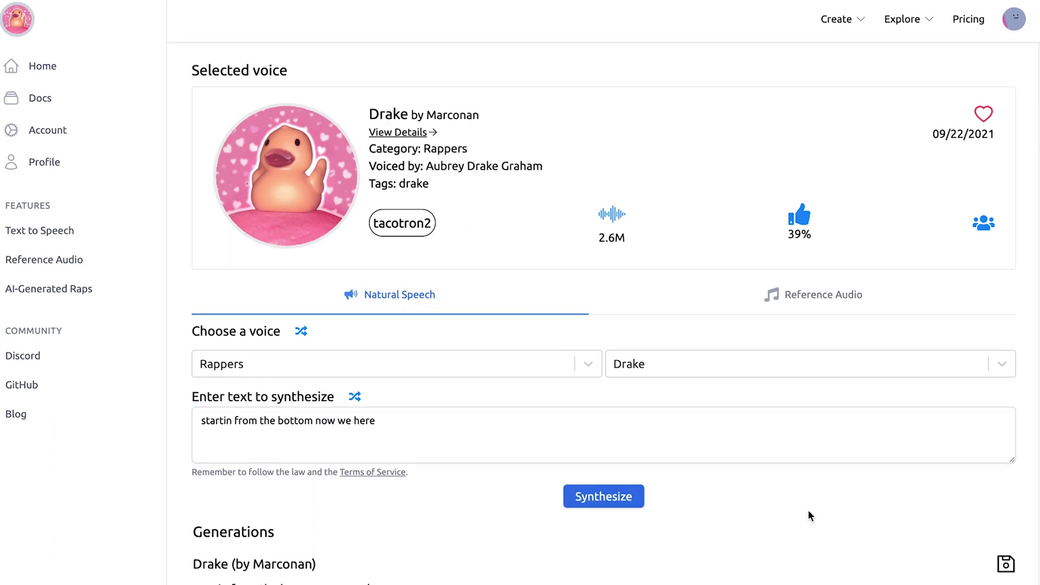
{"action": "scroll", "coordinate": [808, 510], "scroll_direction": "down", "scroll_amount": 7}
{"action": "left_click", "coordinate": [555, 313]}
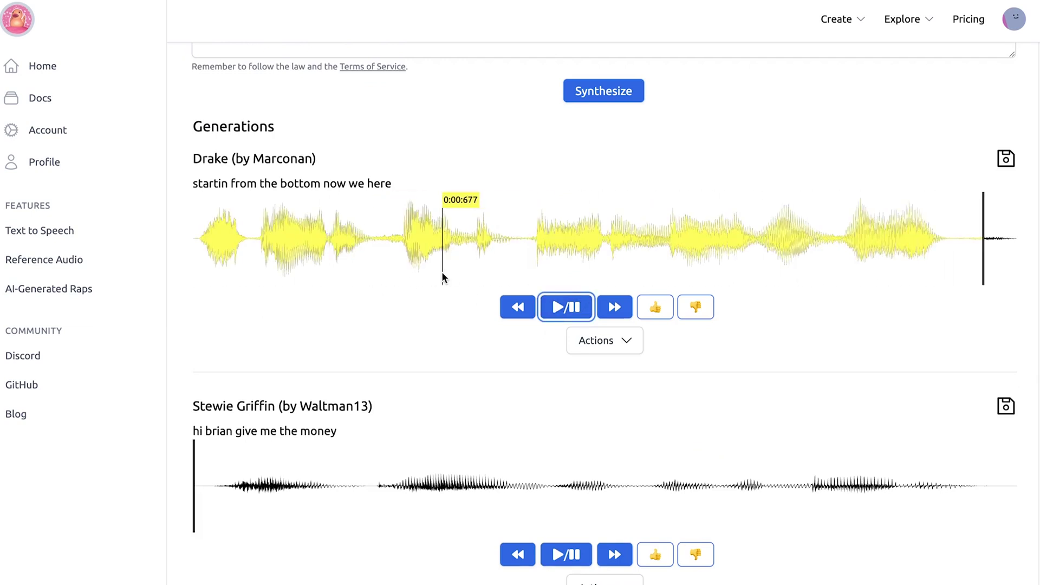
{"action": "scroll", "coordinate": [443, 271], "scroll_direction": "up", "scroll_amount": 5}
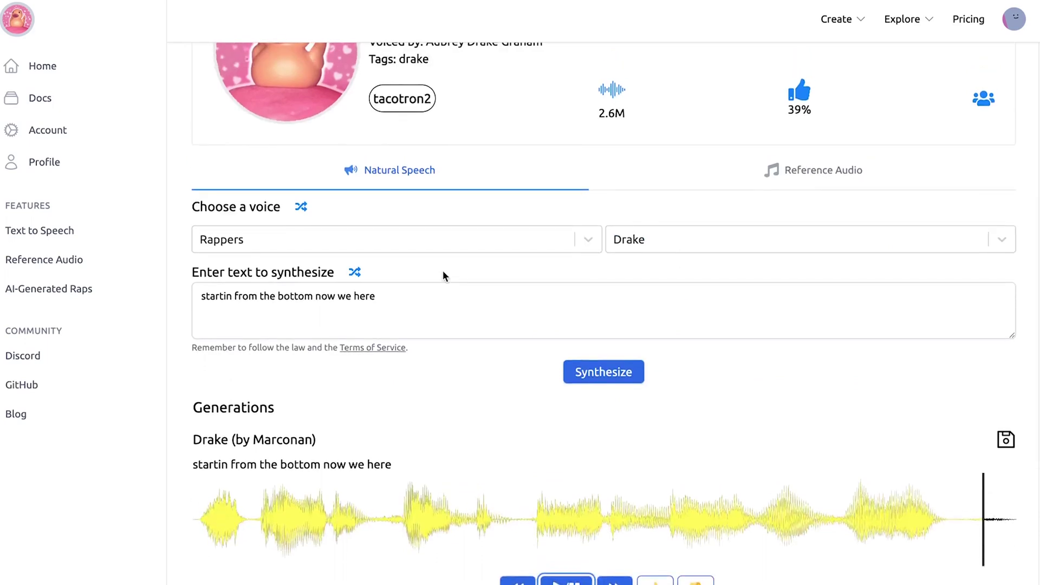